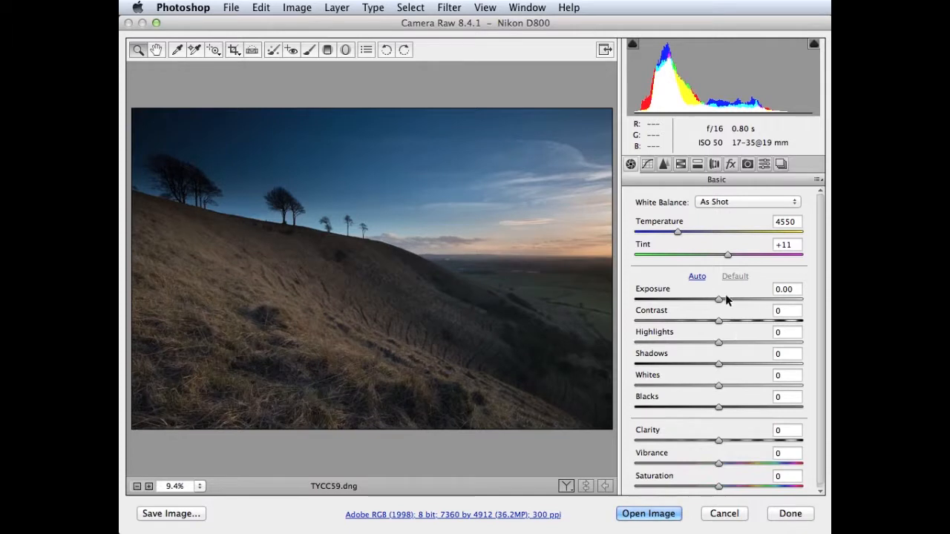
# Raise the photo's exposure to +0.90, shadows to +40 and vibrance to +20
pyautogui.moveTo(719, 300); pyautogui.dragTo(733, 300)
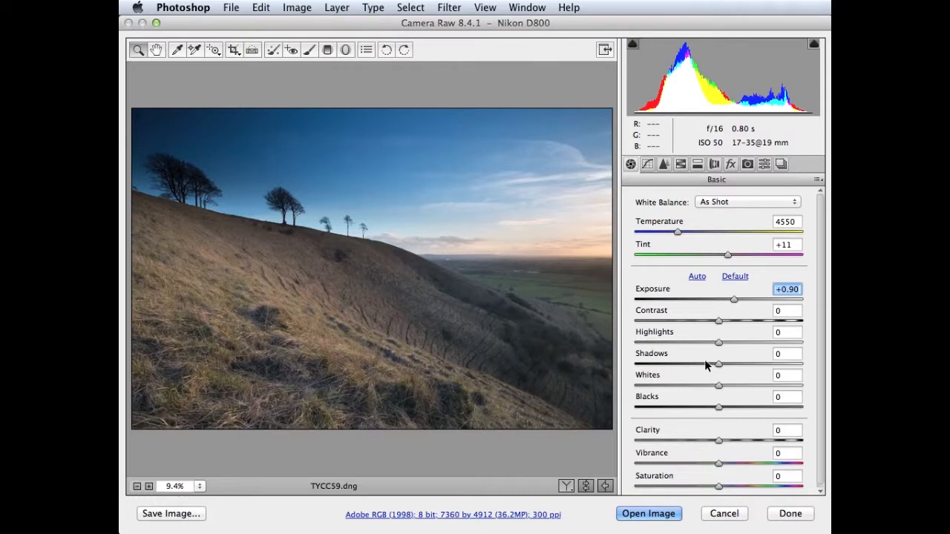
pyautogui.moveTo(717, 365); pyautogui.dragTo(752, 364)
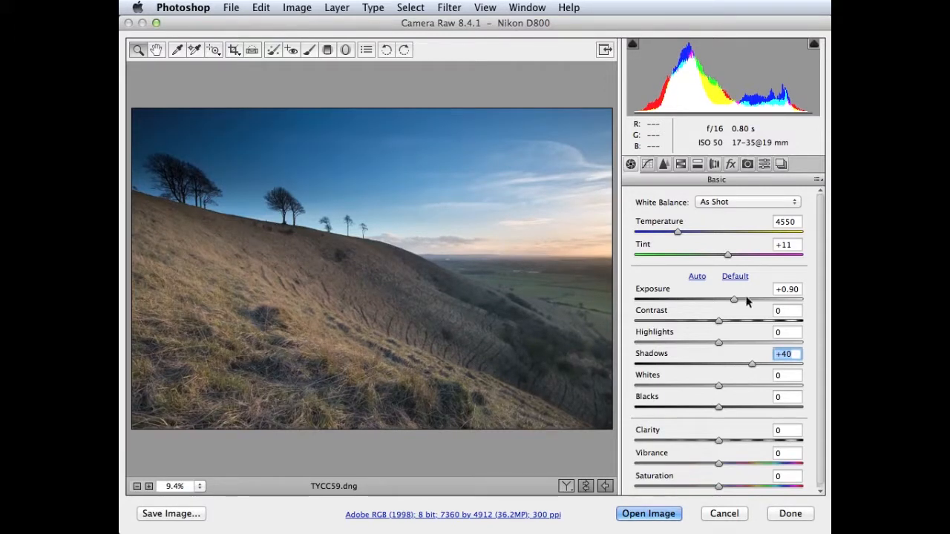
pyautogui.moveTo(711, 465); pyautogui.dragTo(738, 466)
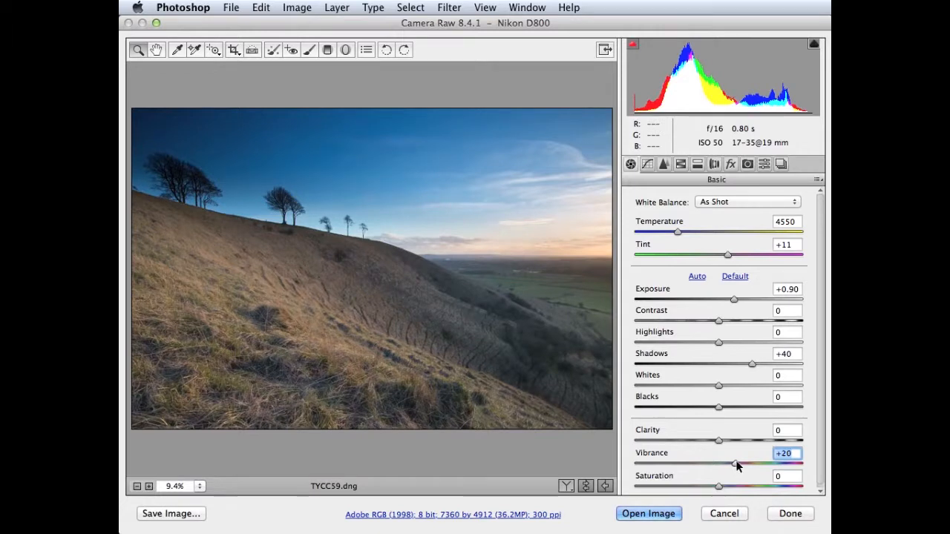
# Switch to the Graduated Filter and reset its highlights and exposure to 0
pyautogui.click(327, 51)
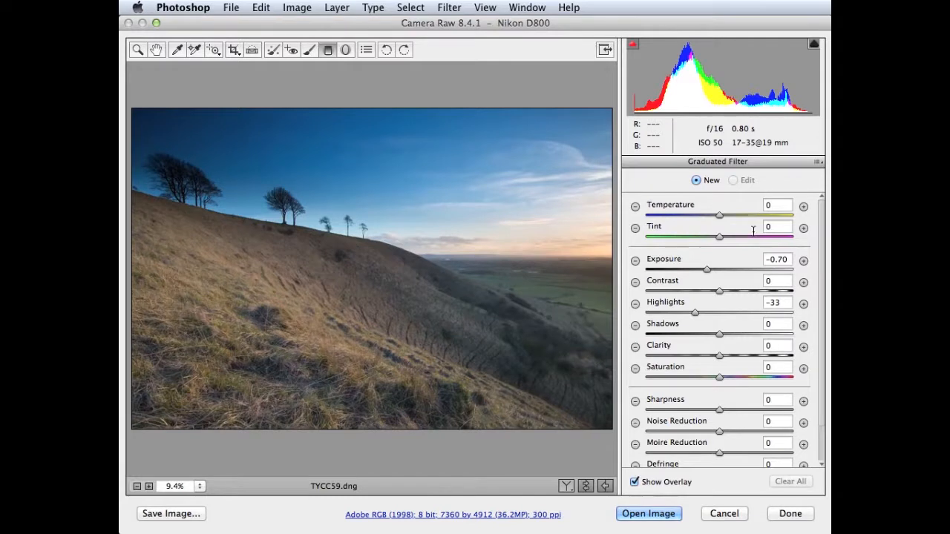
pyautogui.click(775, 303)
pyautogui.write('0')
pyautogui.hotkey('shift', 'Tab')
pyautogui.hotkey('shift', 'Tab')
pyautogui.write('0')
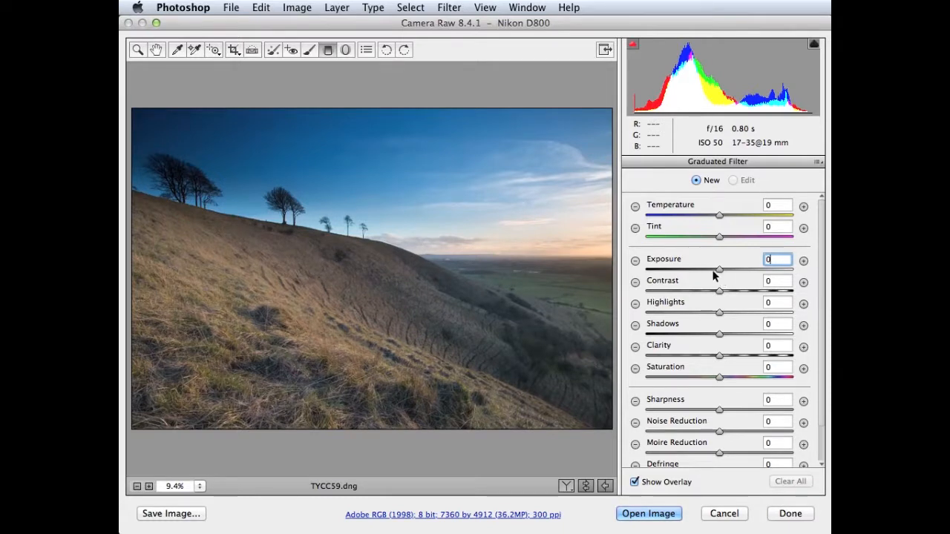
# Set the graduated filter's exposure to +1.05 and draw it diagonally from the sky's upper-left edge to the hillside below the trees
pyautogui.moveTo(725, 273); pyautogui.dragTo(727, 273)
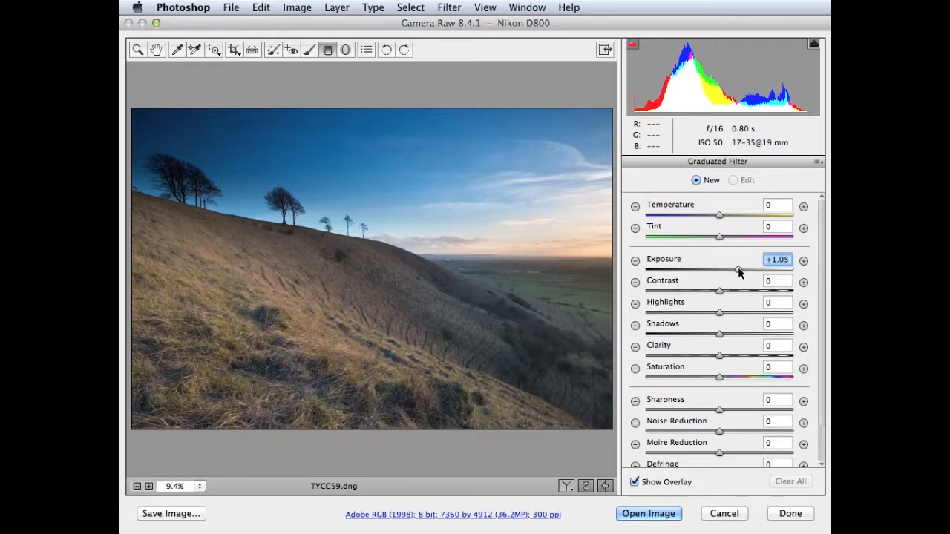
pyautogui.moveTo(738, 273); pyautogui.dragTo(740, 273)
pyautogui.moveTo(190, 104); pyautogui.dragTo(272, 240)
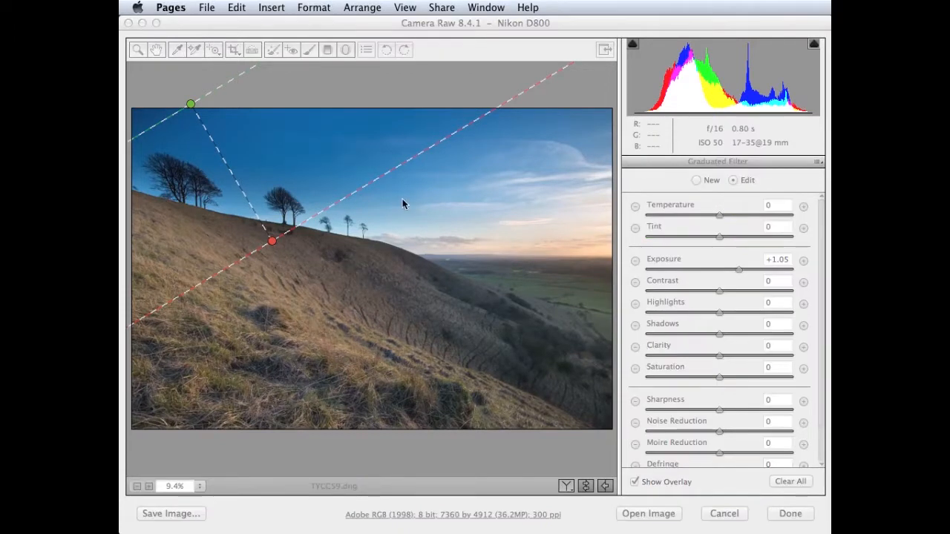
pyautogui.click(355, 101)
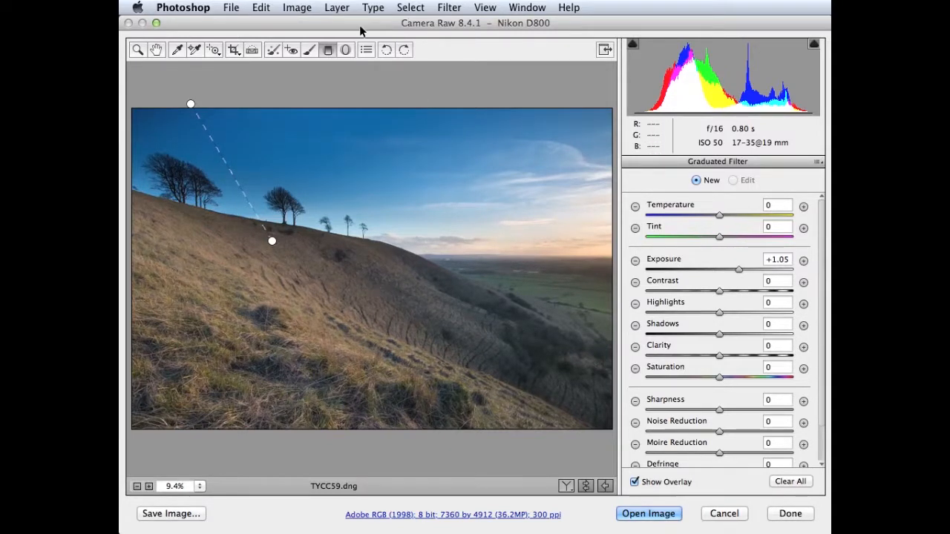
# Set up the Adjustment Brush with exposure +0.50, contrast +50 and clarity +50
pyautogui.click(310, 50)
pyautogui.click(785, 259)
pyautogui.write('0')
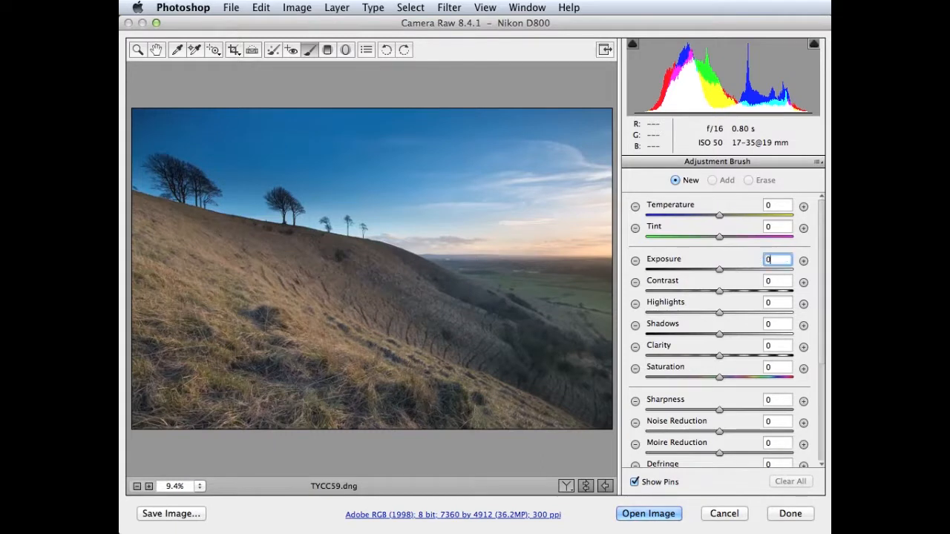
pyautogui.hotkey('shift', 'Up')
pyautogui.click(769, 282)
pyautogui.write('5')
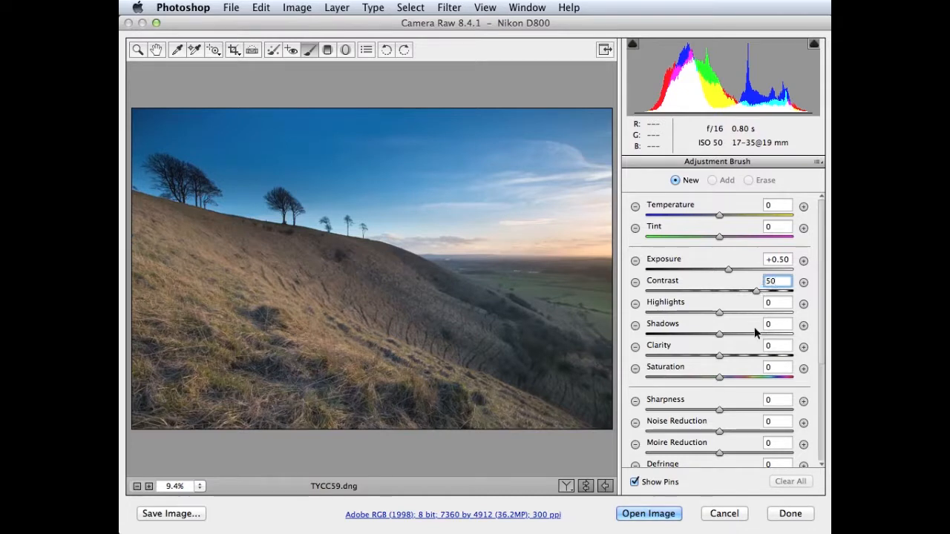
pyautogui.click(772, 347)
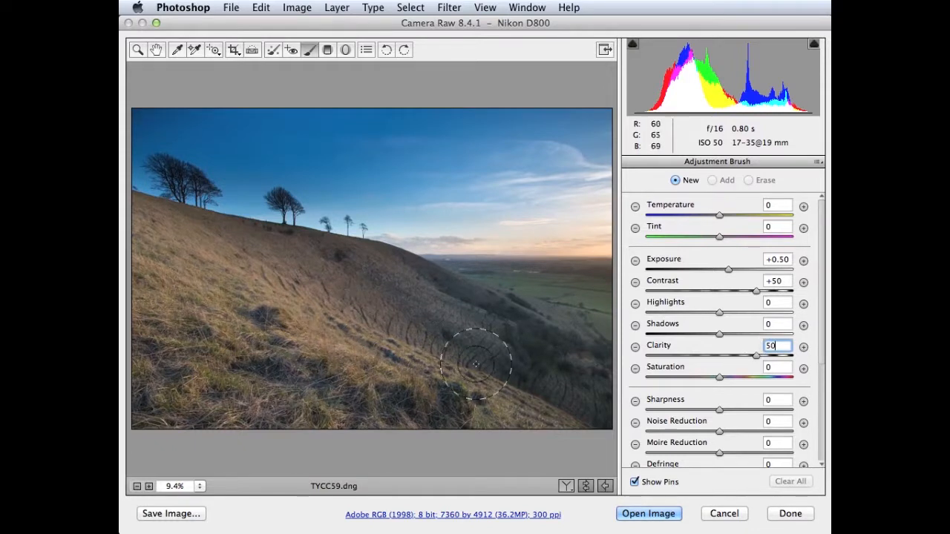
# Paint the brush adjustment over the whole hillside and display its mask
pyautogui.click(210, 268)
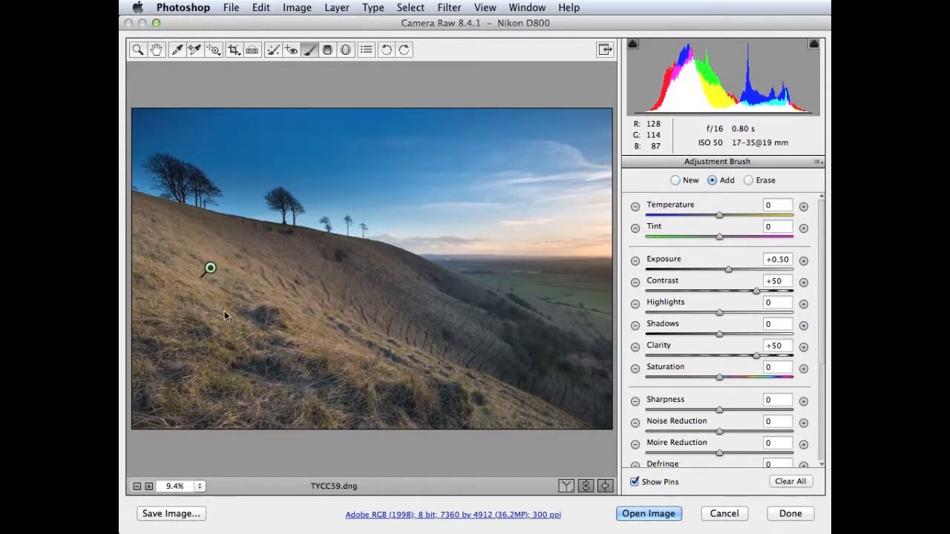
pyautogui.moveTo(165, 233)
pyautogui.mouseDown()
pyautogui.moveTo(159, 238)
pyautogui.moveTo(366, 285)
pyautogui.moveTo(353, 290)
pyautogui.moveTo(475, 311)
pyautogui.moveTo(533, 308)
pyautogui.moveTo(460, 341)
pyautogui.moveTo(267, 334)
pyautogui.moveTo(178, 362)
pyautogui.moveTo(334, 409)
pyautogui.moveTo(312, 379)
pyautogui.moveTo(509, 397)
pyautogui.moveTo(485, 345)
pyautogui.moveTo(549, 297)
pyautogui.moveTo(366, 304)
pyautogui.moveTo(385, 279)
pyautogui.moveTo(152, 239)
pyautogui.moveTo(149, 315)
pyautogui.moveTo(258, 408)
pyautogui.moveTo(296, 396)
pyautogui.moveTo(549, 394)
pyautogui.moveTo(531, 401)
pyautogui.mouseUp()
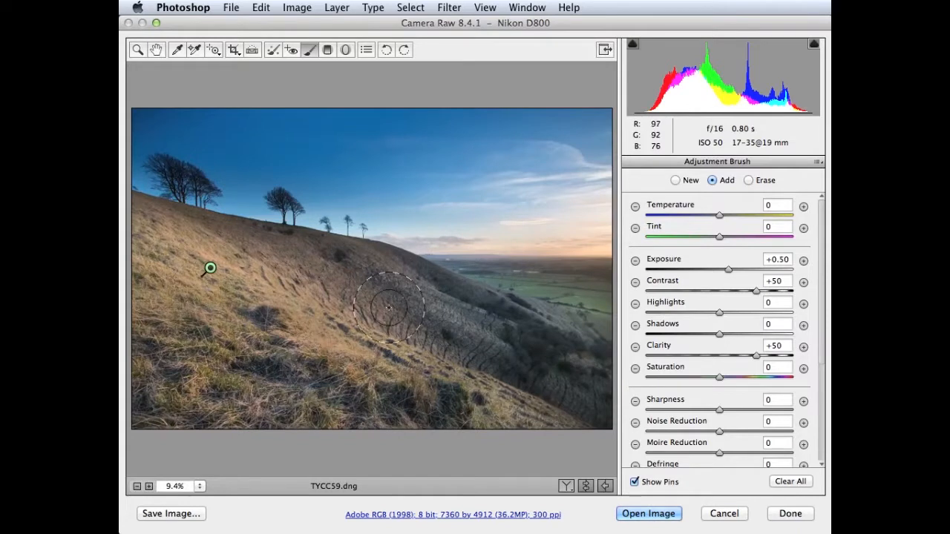
pyautogui.scroll(-5, 745, 302)
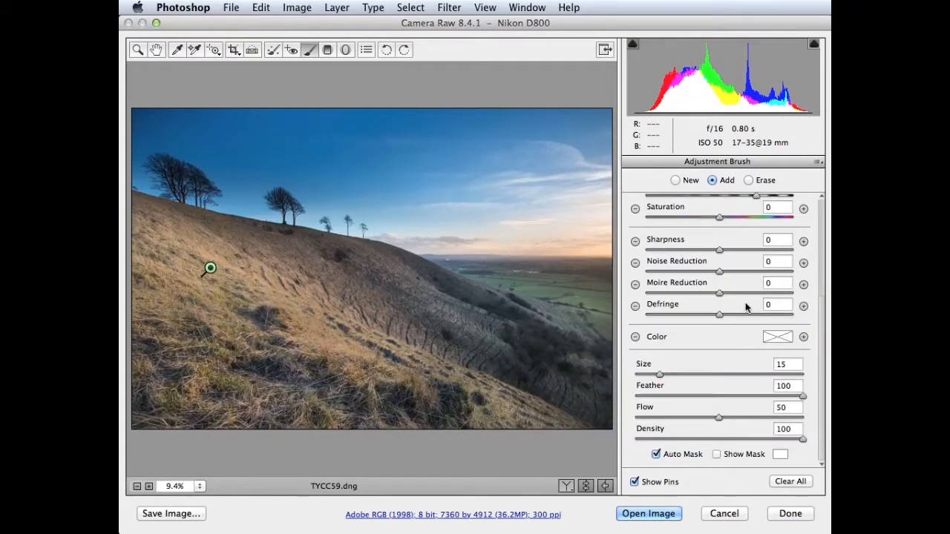
pyautogui.click(716, 454)
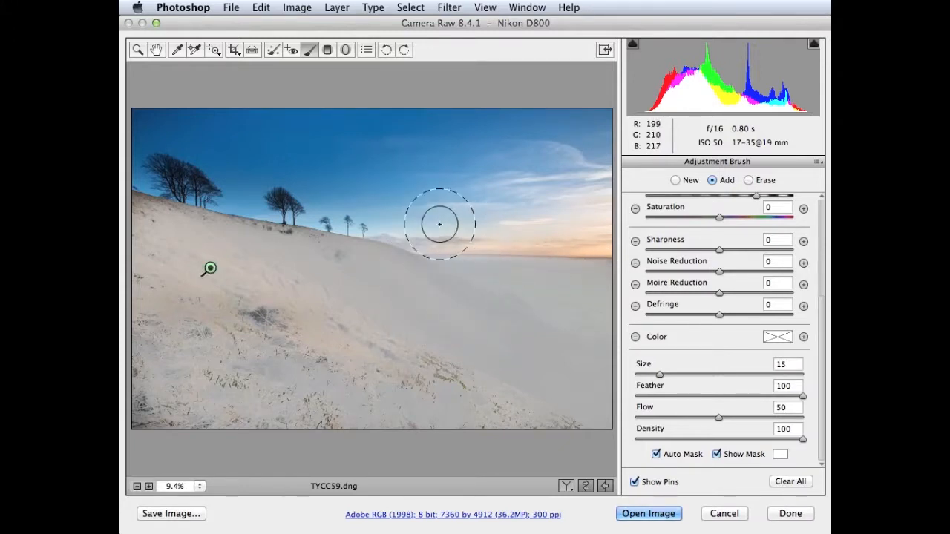
# Erase the mask where it spills into the sky along the right-hand horizon, and hide the mask overlay
pyautogui.click(748, 180)
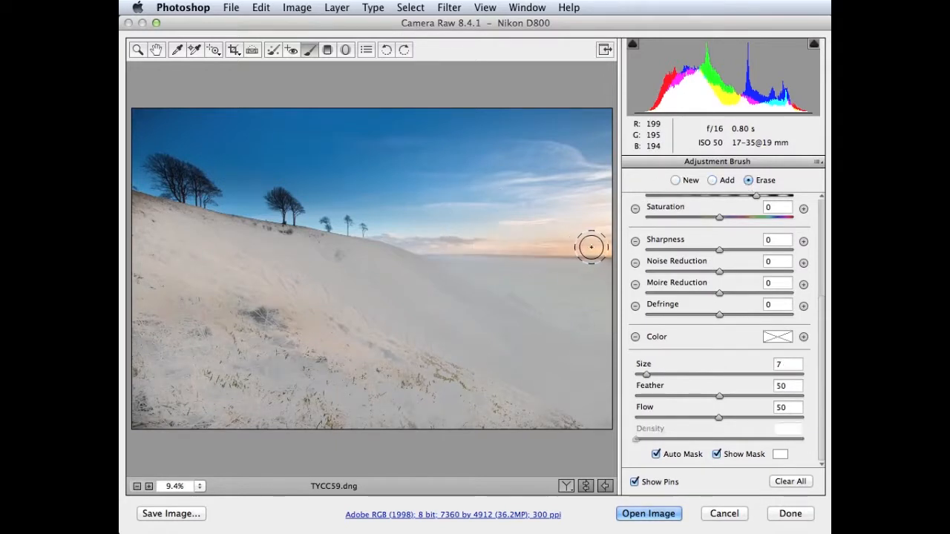
pyautogui.moveTo(617, 246); pyautogui.dragTo(431, 242)
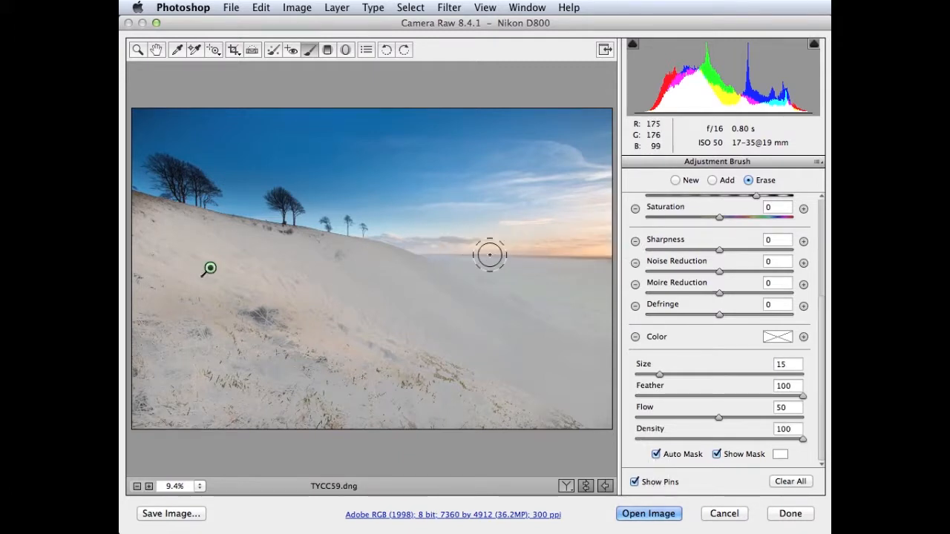
pyautogui.click(716, 454)
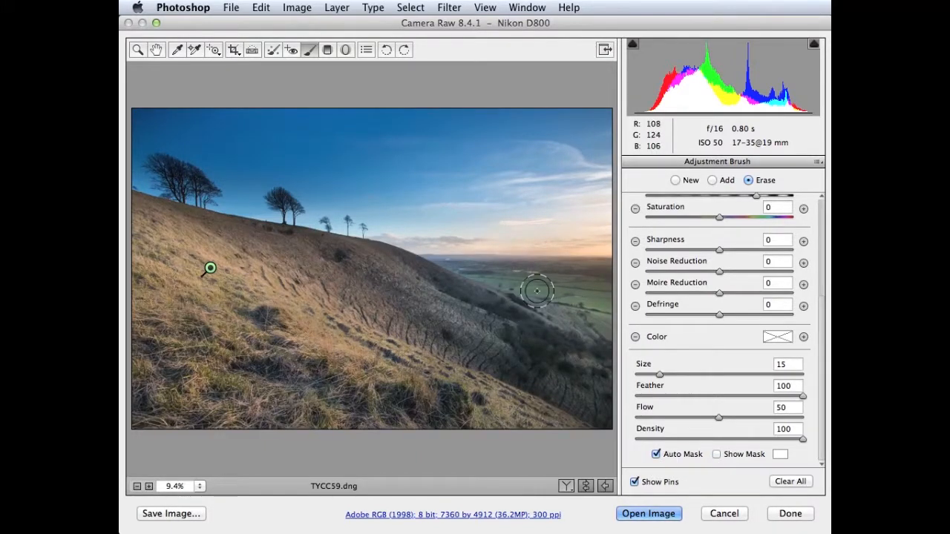
# Start a new brush adjustment with temperature +21, paint it over the distant green fields, and compare it with the hillside adjustment
pyautogui.click(676, 179)
pyautogui.scroll(5, 684, 289)
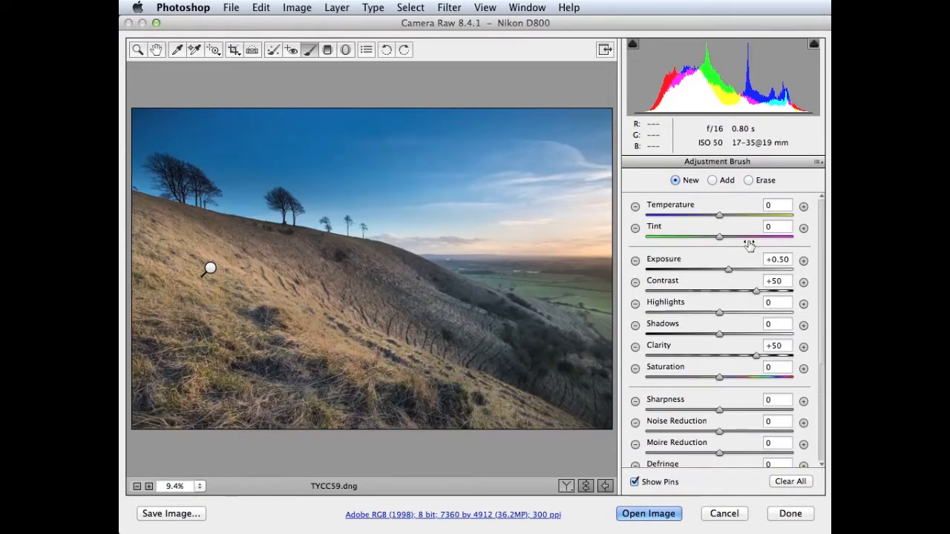
pyautogui.moveTo(718, 215); pyautogui.dragTo(734, 214)
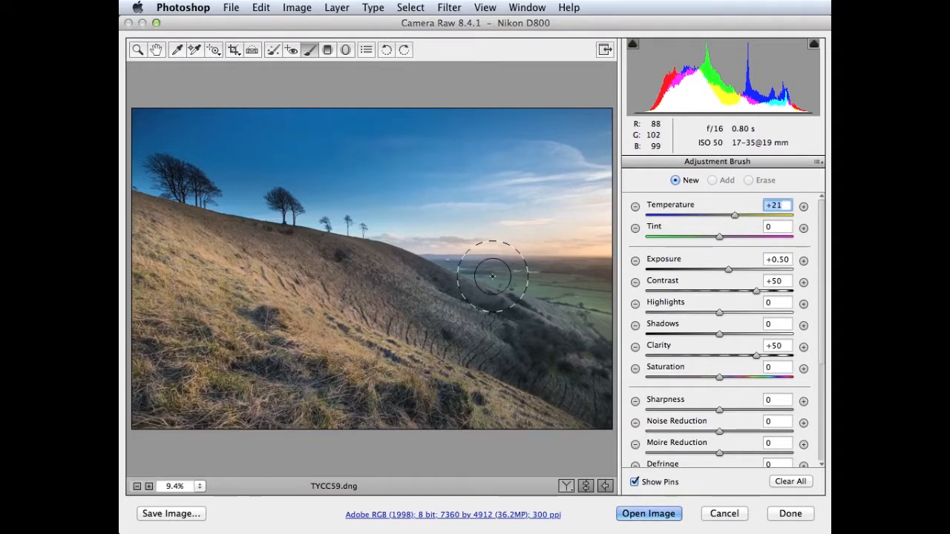
pyautogui.moveTo(509, 271)
pyautogui.mouseDown()
pyautogui.moveTo(587, 291)
pyautogui.moveTo(598, 282)
pyautogui.moveTo(451, 265)
pyautogui.moveTo(610, 272)
pyautogui.mouseUp()
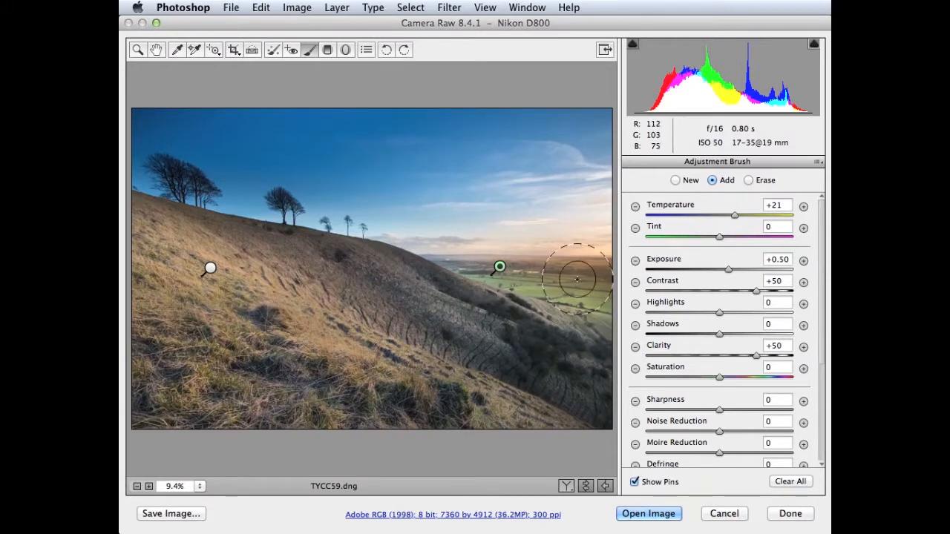
pyautogui.click(210, 268)
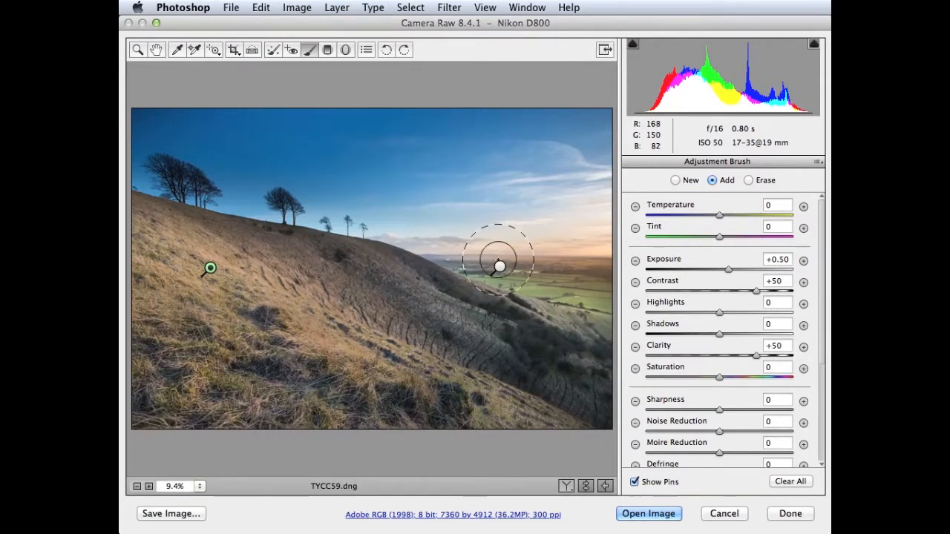
pyautogui.click(499, 266)
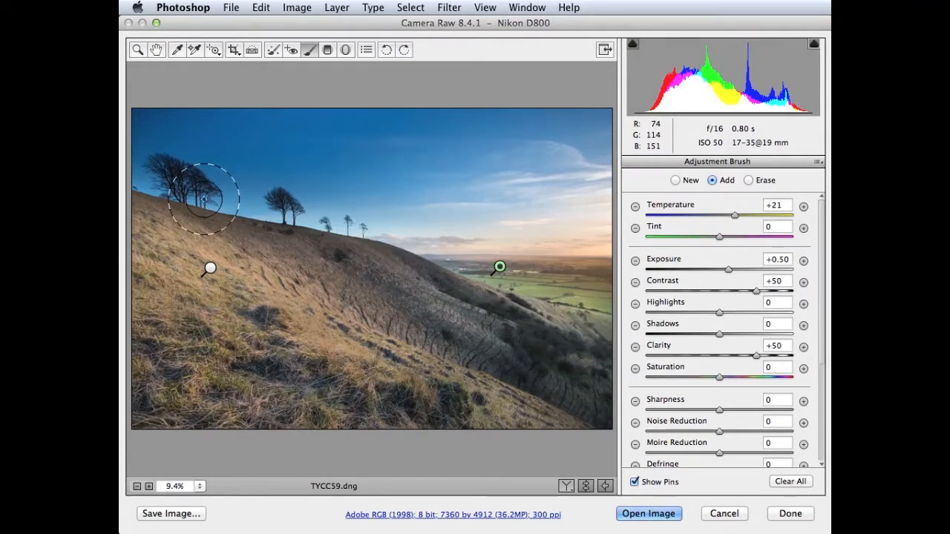
# Start a new brush adjustment with temperature, contrast and clarity at 0 and exposure at -0.60
pyautogui.click(674, 180)
pyautogui.write('0')
pyautogui.click(787, 259)
pyautogui.write('0')
pyautogui.click(776, 280)
pyautogui.write('0')
pyautogui.click(775, 346)
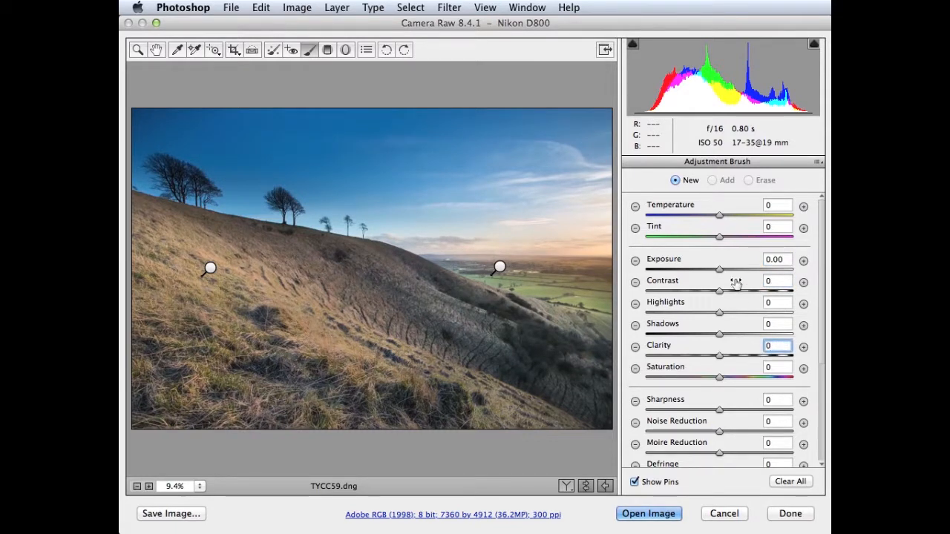
pyautogui.moveTo(717, 274); pyautogui.dragTo(704, 272)
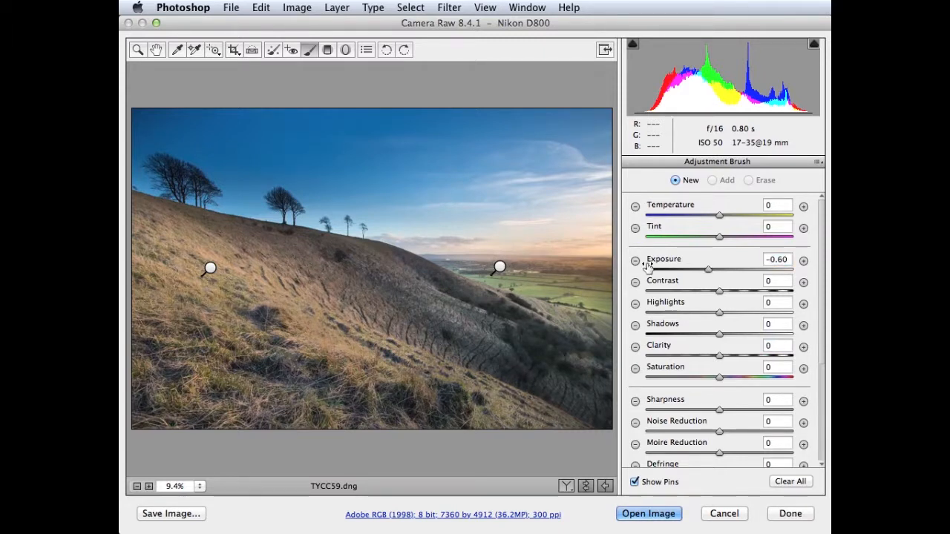
# Reduce the brush size to 8, paint the darkening over the large group of trees on the left, and hide the mask
pyautogui.press('super+equal')
pyautogui.press('super+equal')
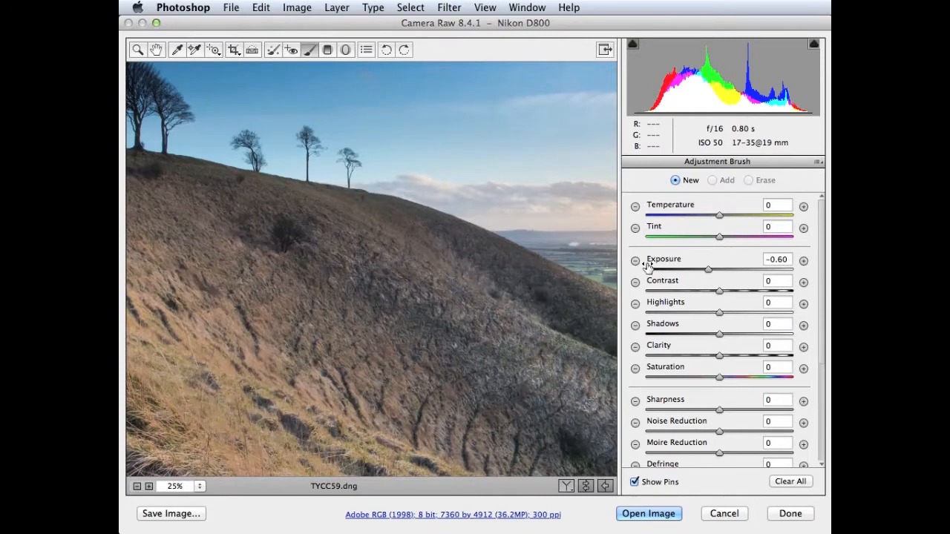
pyautogui.press('super+equal')
pyautogui.moveTo(302, 201); pyautogui.dragTo(535, 375)
pyautogui.moveTo(327, 239); pyautogui.dragTo(535, 290)
pyautogui.moveTo(326, 265); pyautogui.dragTo(460, 299)
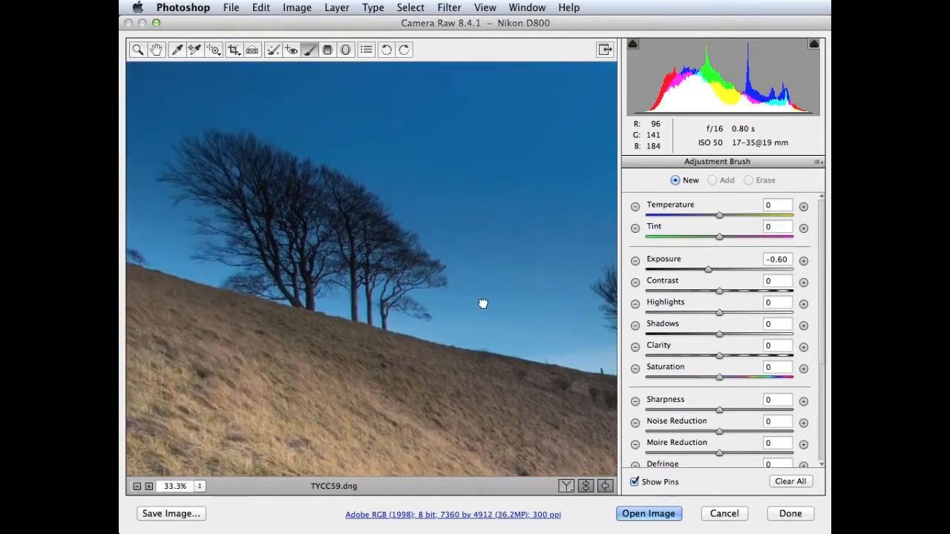
pyautogui.moveTo(360, 270); pyautogui.dragTo(364, 241)
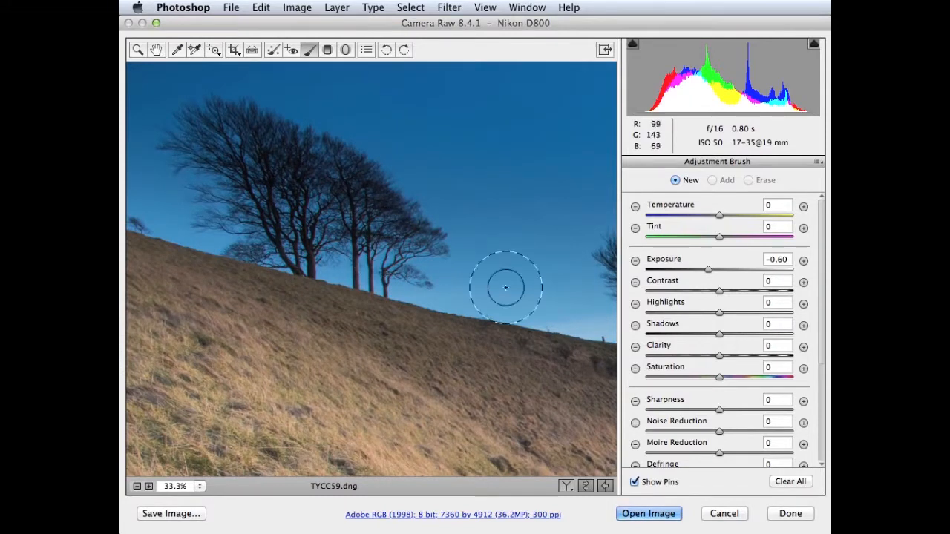
pyautogui.scroll(-1, 755, 299)
pyautogui.scroll(-5, 756, 304)
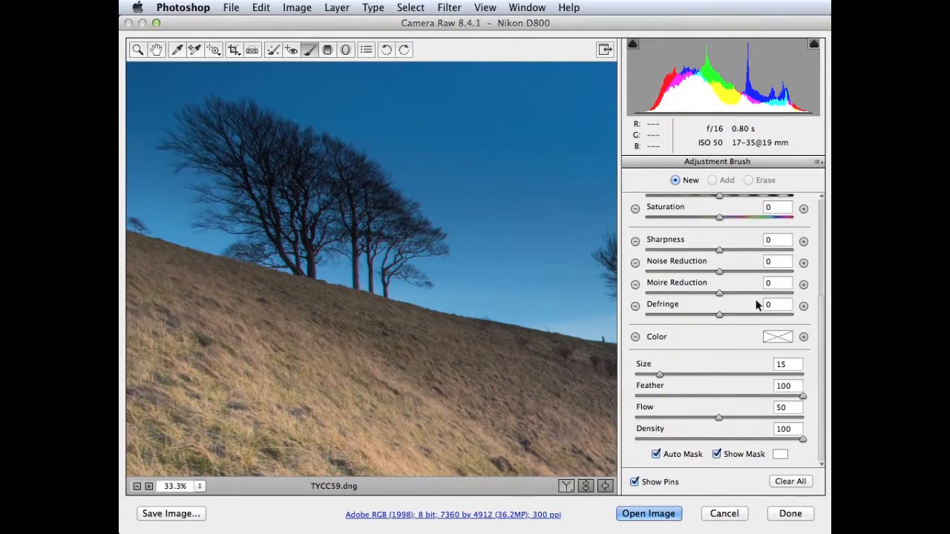
pyautogui.moveTo(658, 377); pyautogui.dragTo(648, 377)
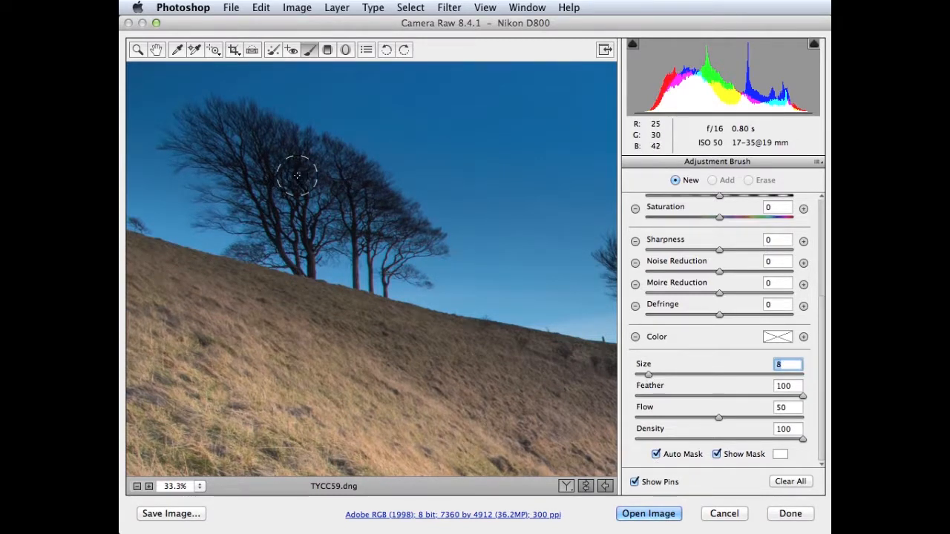
pyautogui.moveTo(305, 166)
pyautogui.mouseDown()
pyautogui.moveTo(305, 193)
pyautogui.moveTo(279, 155)
pyautogui.moveTo(254, 140)
pyautogui.moveTo(228, 130)
pyautogui.moveTo(202, 138)
pyautogui.moveTo(213, 154)
pyautogui.moveTo(345, 161)
pyautogui.moveTo(417, 236)
pyautogui.moveTo(352, 204)
pyautogui.moveTo(313, 199)
pyautogui.moveTo(302, 213)
pyautogui.moveTo(218, 213)
pyautogui.moveTo(295, 209)
pyautogui.mouseUp()
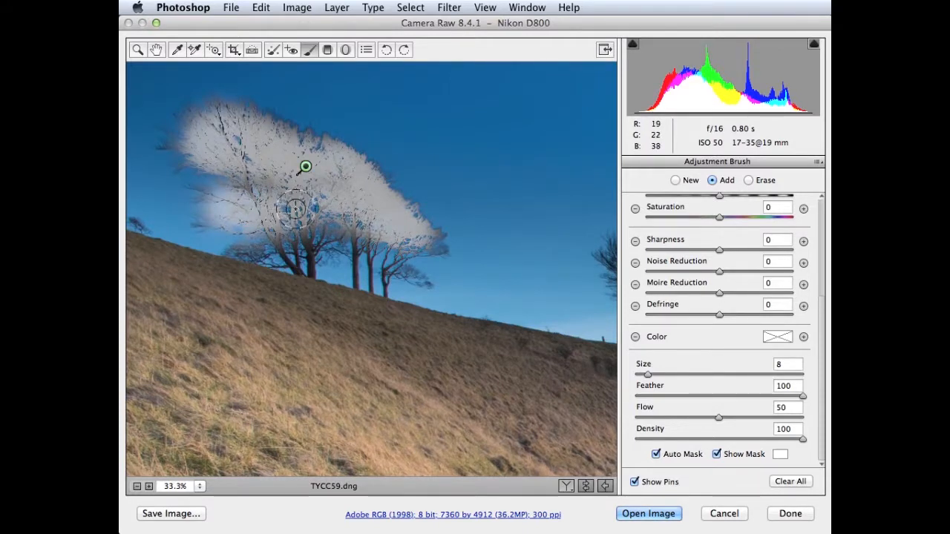
pyautogui.click(716, 454)
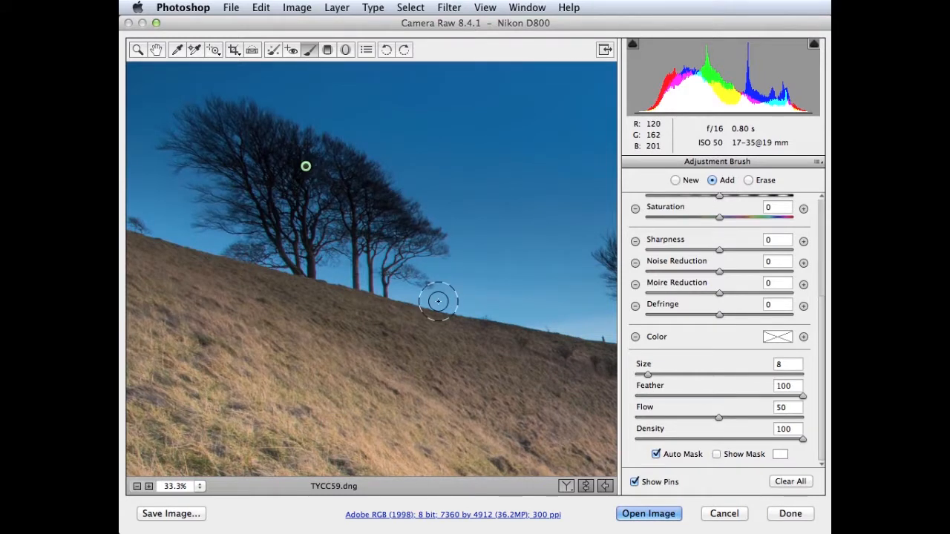
# Paint the same darkening over the second group of trees along the ridge and toggle the mask display
pyautogui.moveTo(566, 255); pyautogui.dragTo(406, 256)
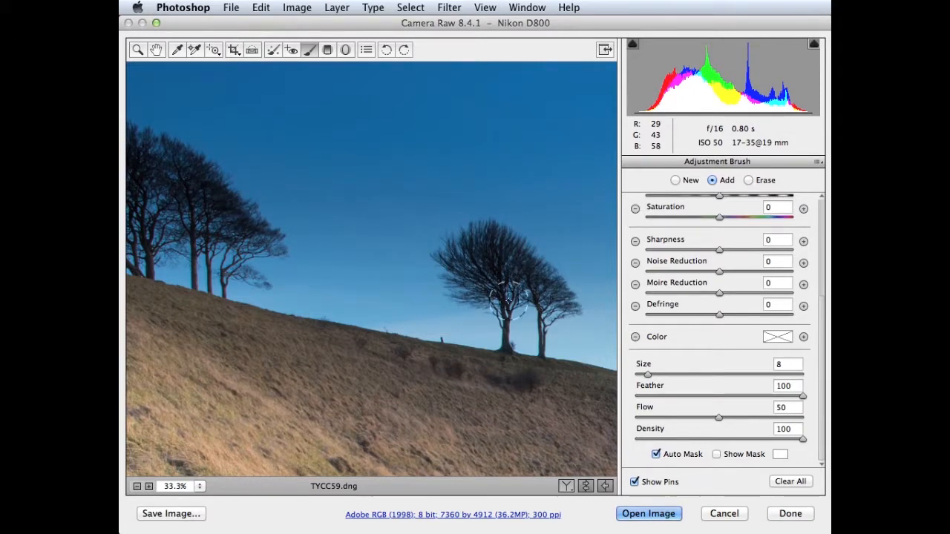
pyautogui.moveTo(455, 267); pyautogui.dragTo(454, 266)
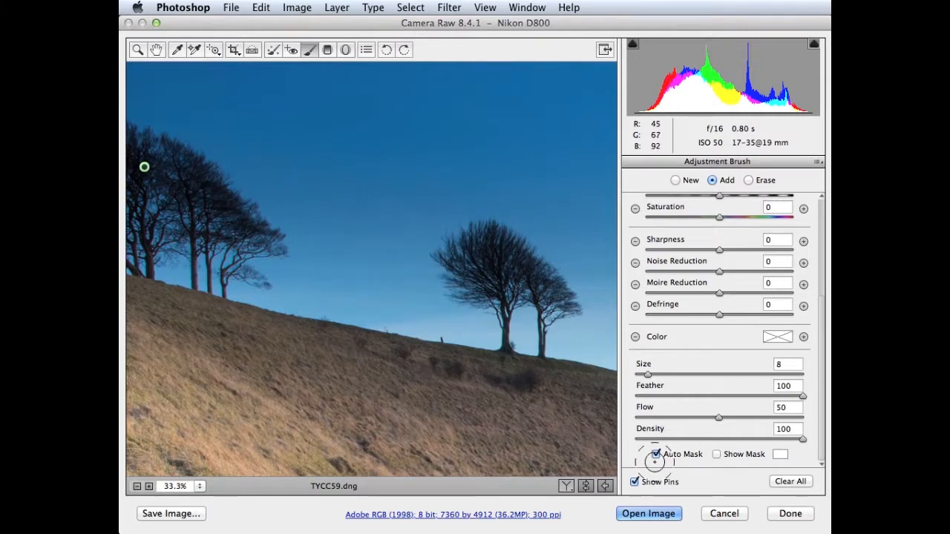
pyautogui.click(716, 454)
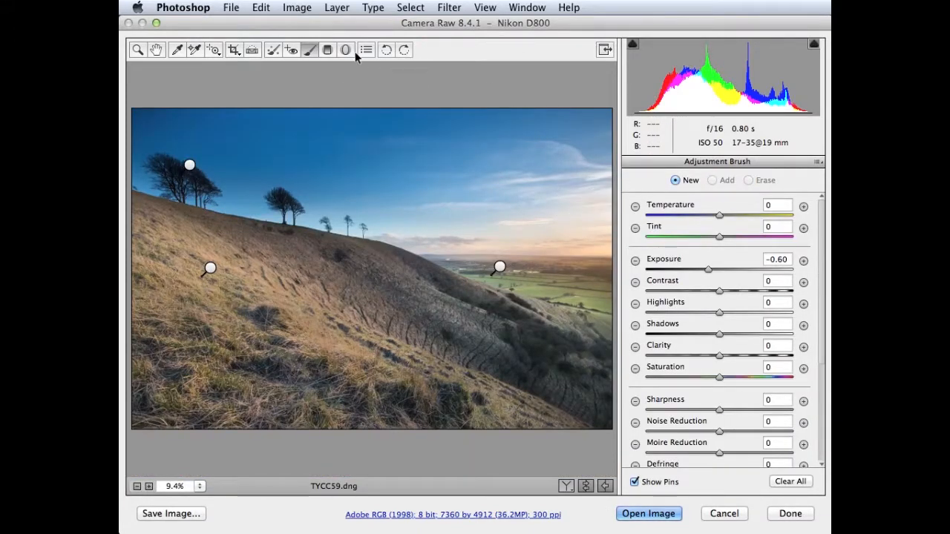
# Start a new radial filter with exposure kept at -0.60, highlights at -15, clarity at +38 and saturation at +10
pyautogui.click(345, 50)
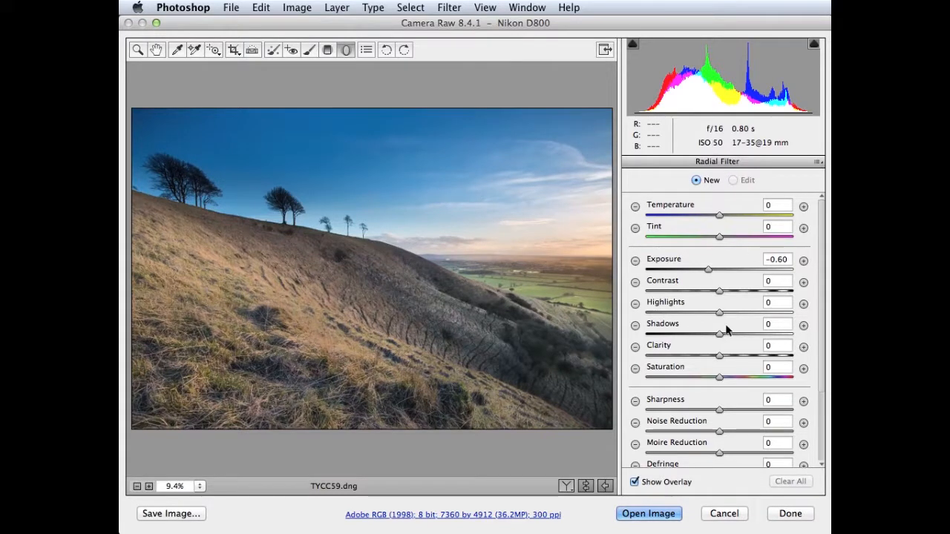
pyautogui.click(785, 261)
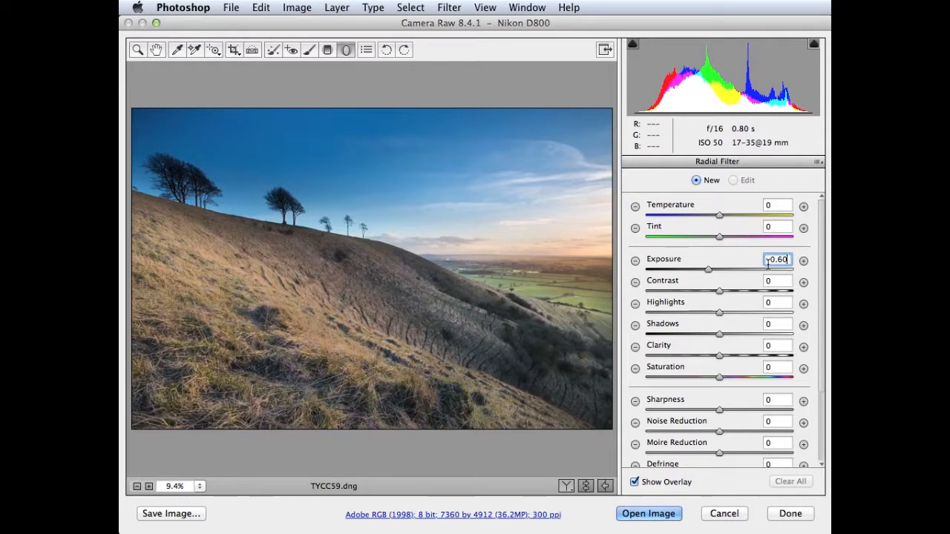
pyautogui.moveTo(718, 315); pyautogui.dragTo(707, 315)
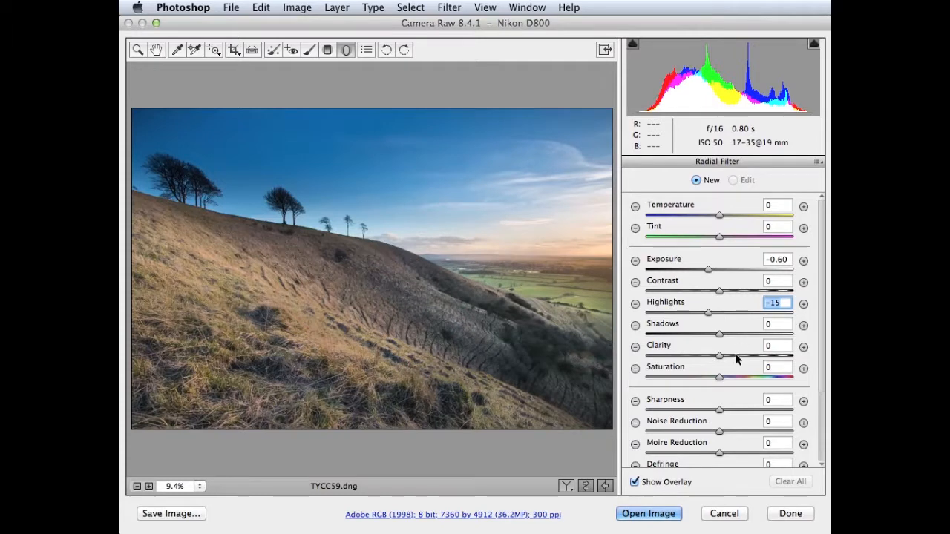
pyautogui.moveTo(720, 357); pyautogui.dragTo(749, 359)
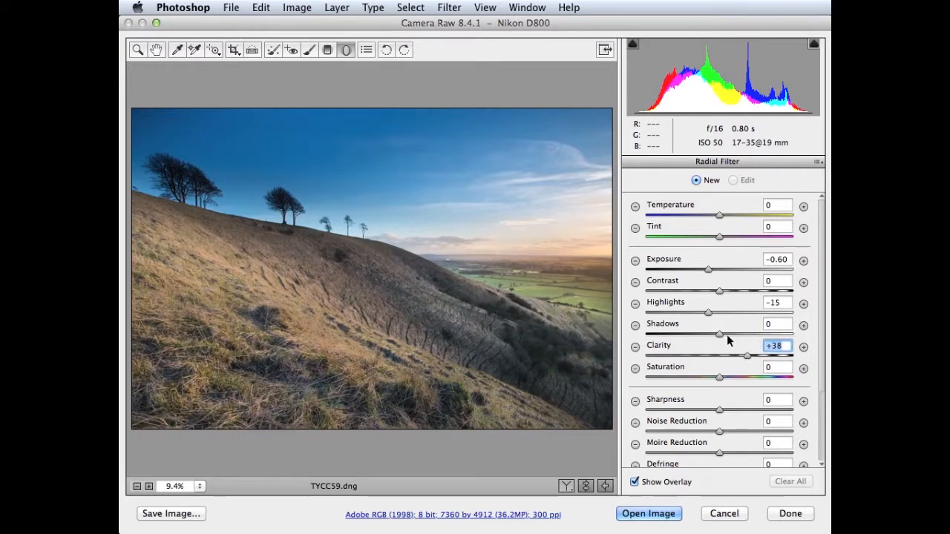
pyautogui.moveTo(723, 378); pyautogui.dragTo(726, 379)
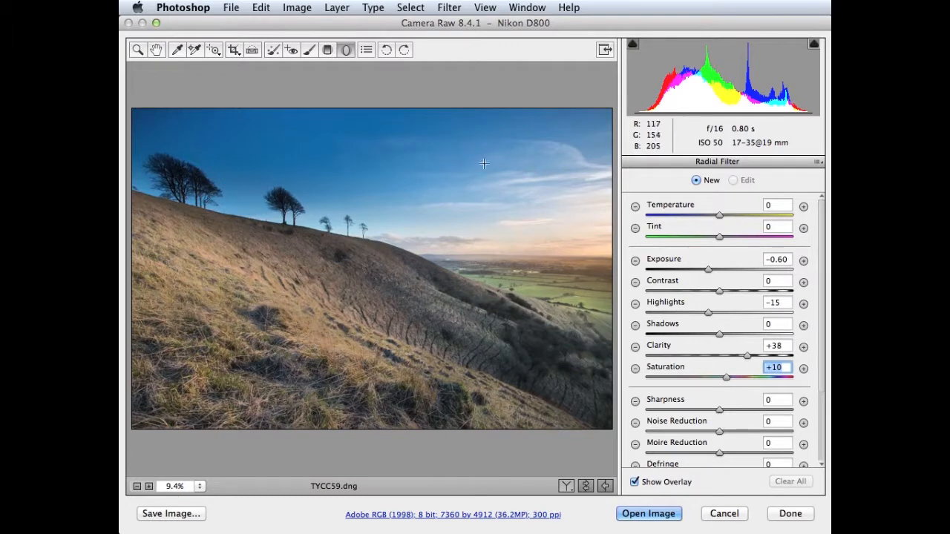
# Draw the radial filter over the bright cloudy sky above the fields, reshape it into a tilted ellipse, and shift it slightly toward the trees
pyautogui.moveTo(444, 127); pyautogui.dragTo(532, 190)
pyautogui.moveTo(446, 128); pyautogui.dragTo(516, 174)
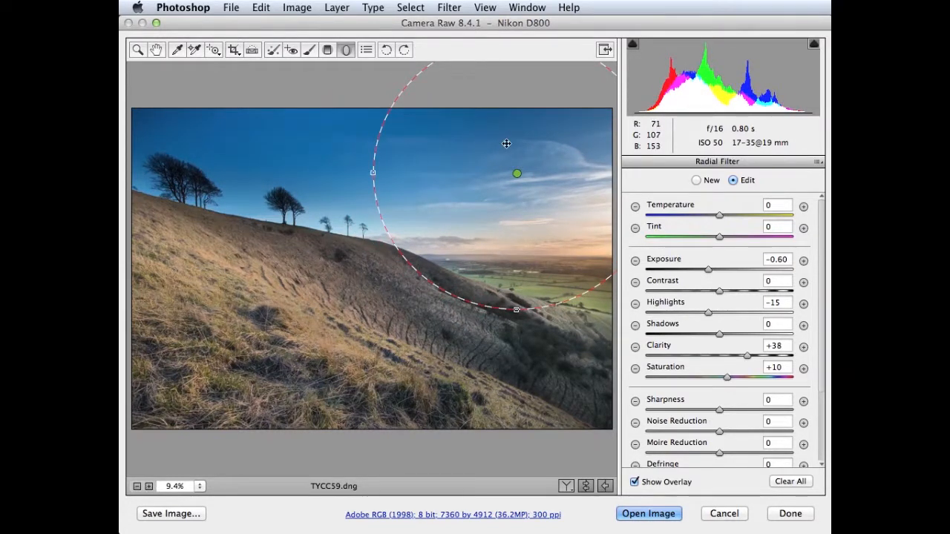
pyautogui.moveTo(373, 172); pyautogui.dragTo(451, 274)
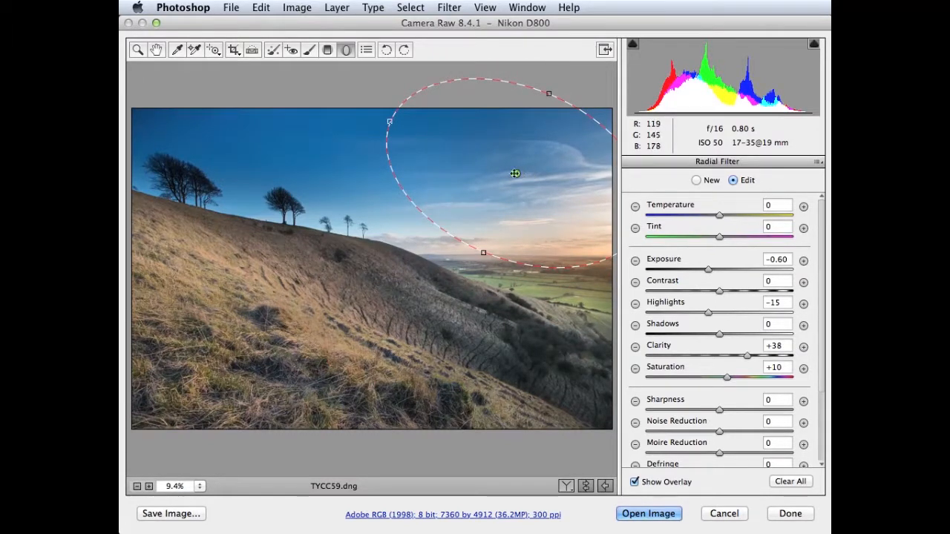
pyautogui.moveTo(516, 173); pyautogui.dragTo(505, 176)
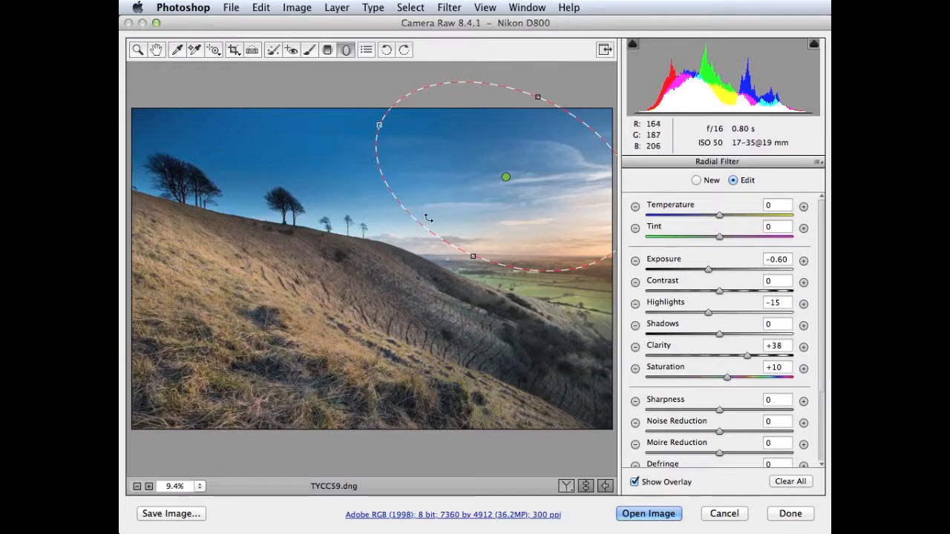
# Compare the original and edited photo side by side, with the radial filter deselected
pyautogui.click(566, 486)
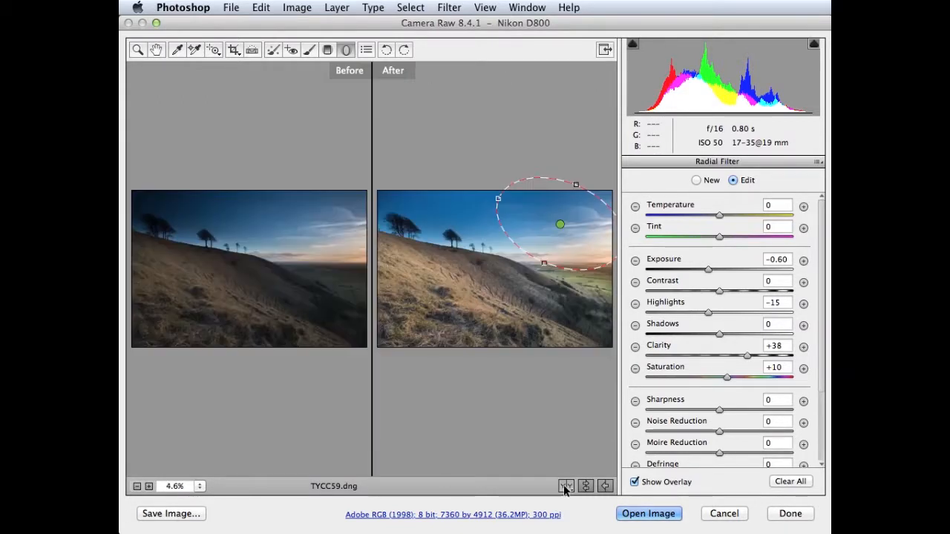
pyautogui.click(495, 428)
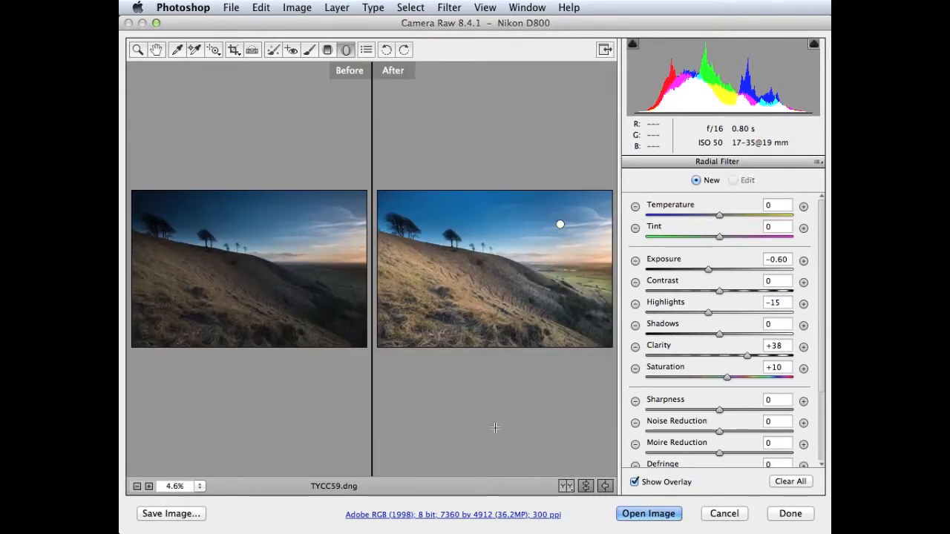